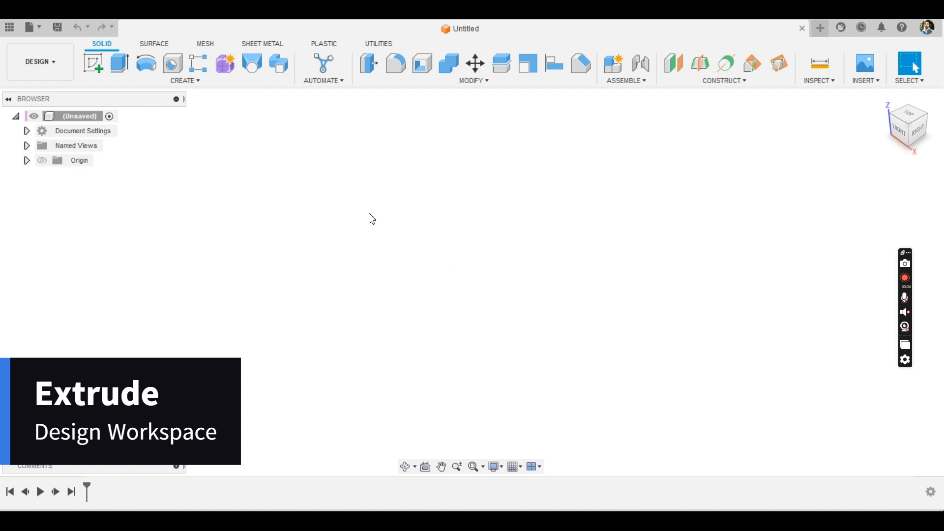
# Sketch a circle and a centre rectangle of about 45 by 48 mm around the origin on the top plane.
pyautogui.click(193, 84)
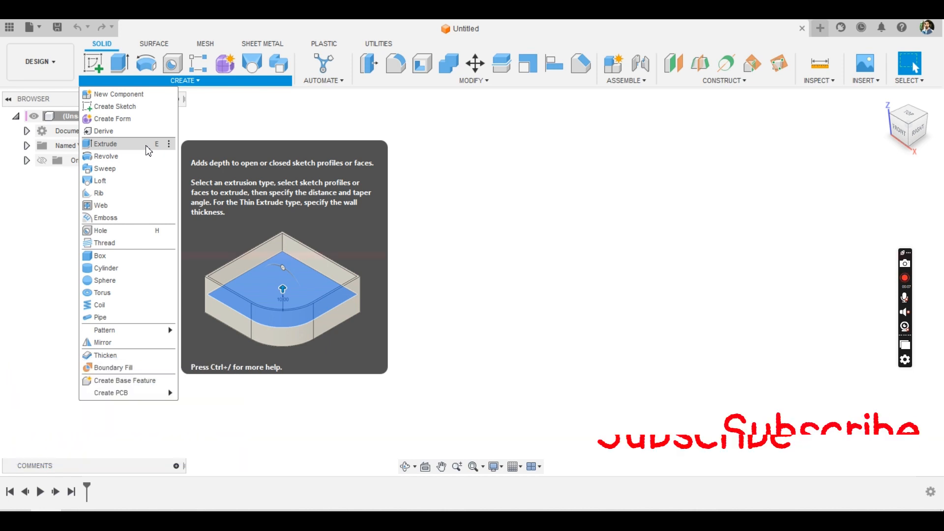
pyautogui.click(123, 105)
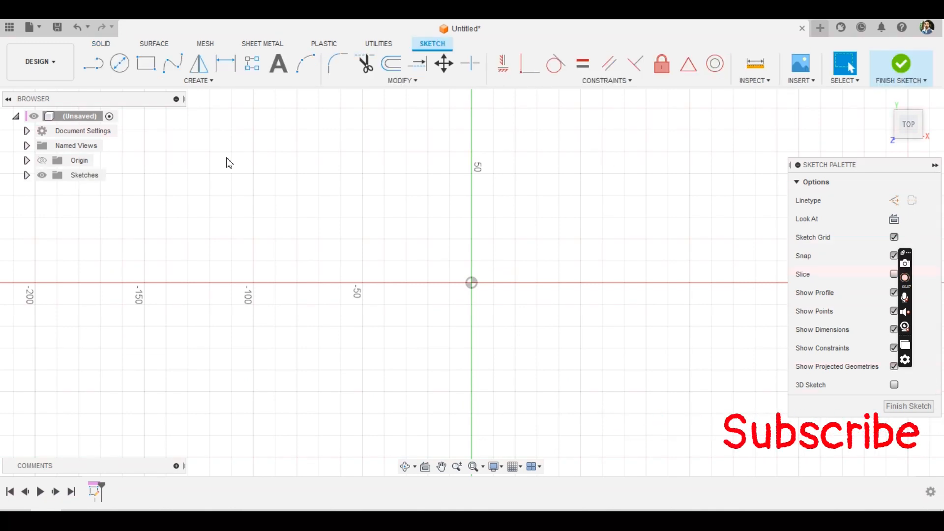
pyautogui.click(120, 64)
pyautogui.click(471, 282)
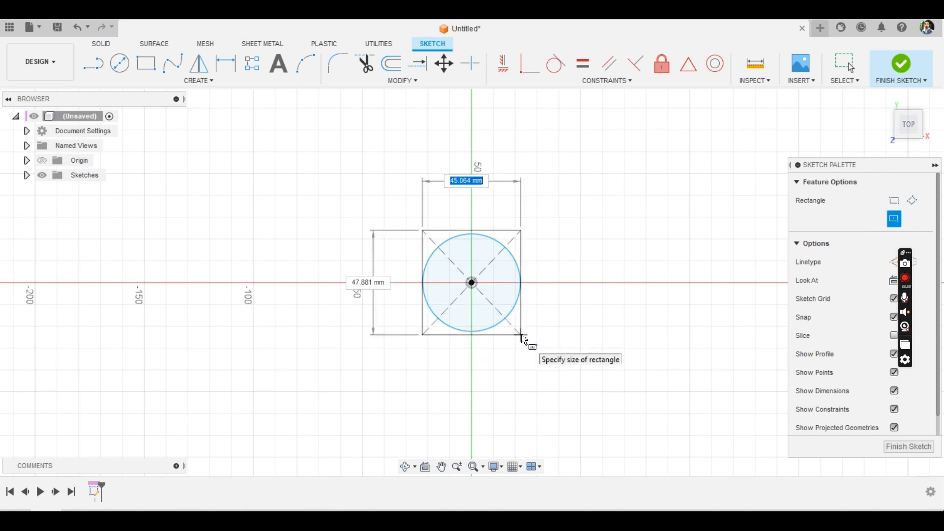
pyautogui.click(524, 339)
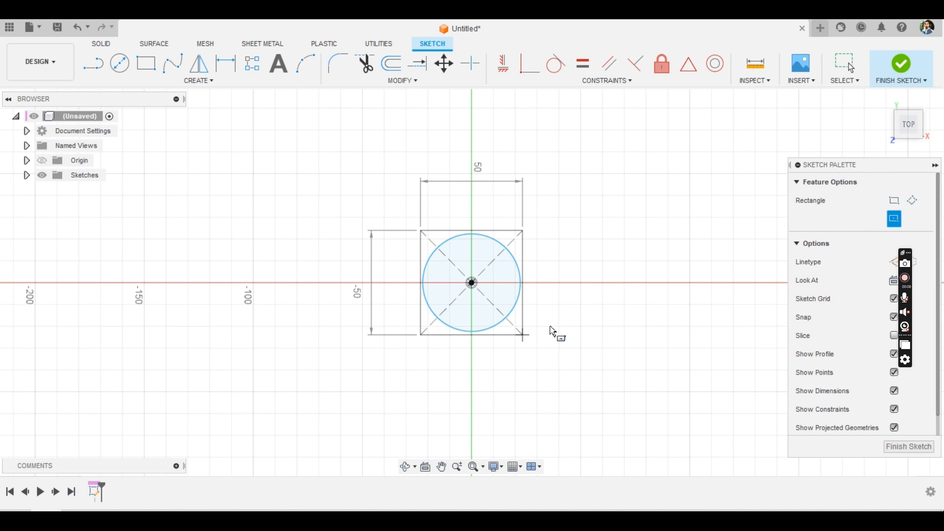
pyautogui.click(901, 64)
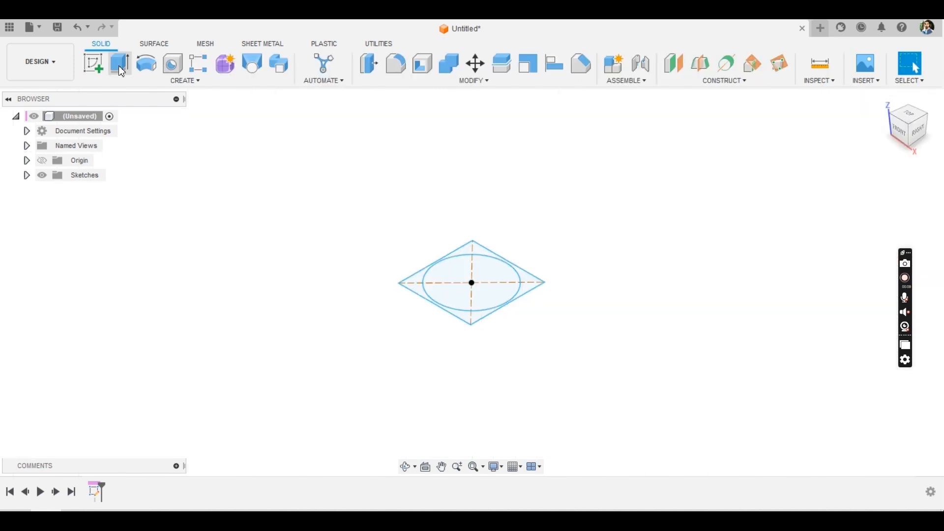
# Start an Extrude of the circular profile with a distance of 30 mm to one side.
pyautogui.click(119, 66)
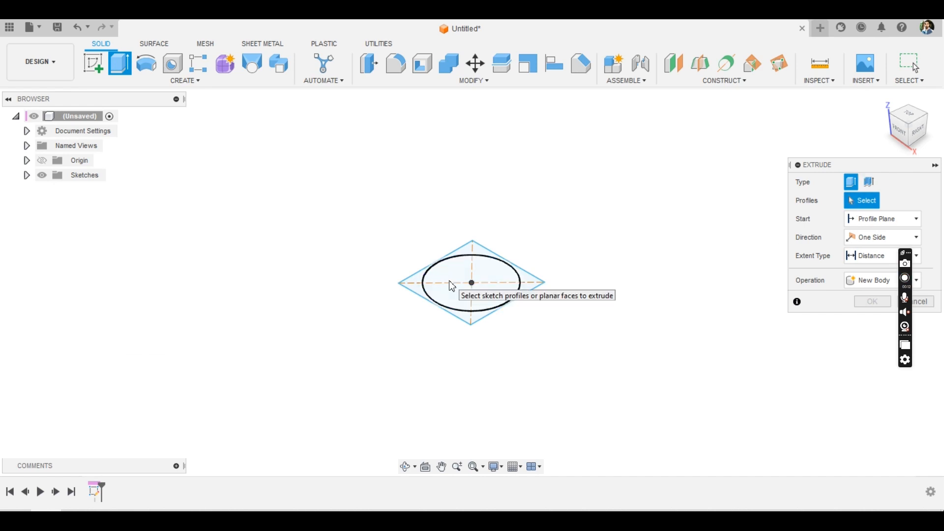
pyautogui.click(492, 284)
pyautogui.moveTo(468, 256); pyautogui.dragTo(468, 219)
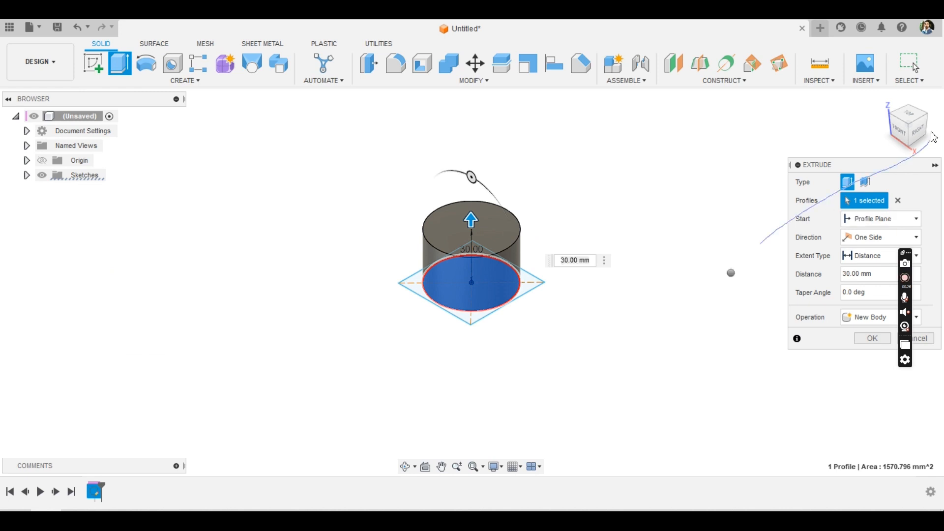
pyautogui.rightClick(731, 272)
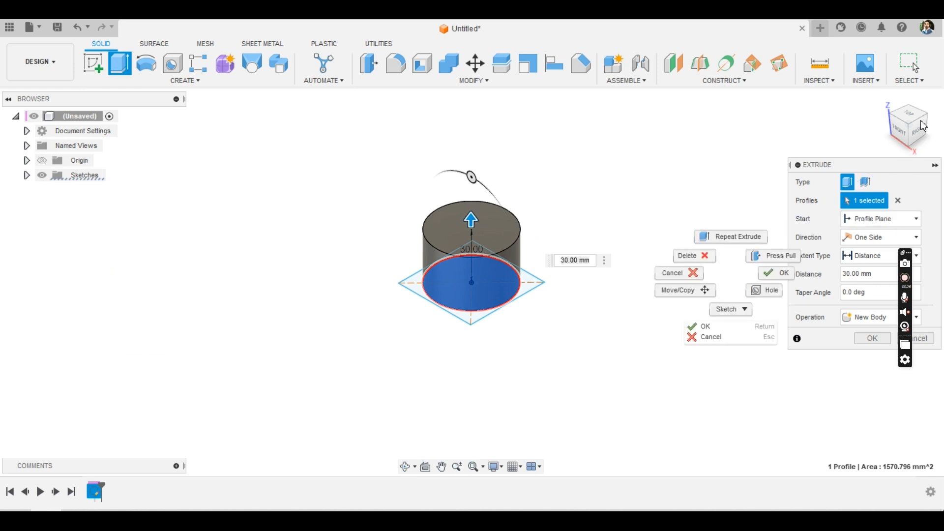
pyautogui.moveTo(924, 126); pyautogui.dragTo(934, 96)
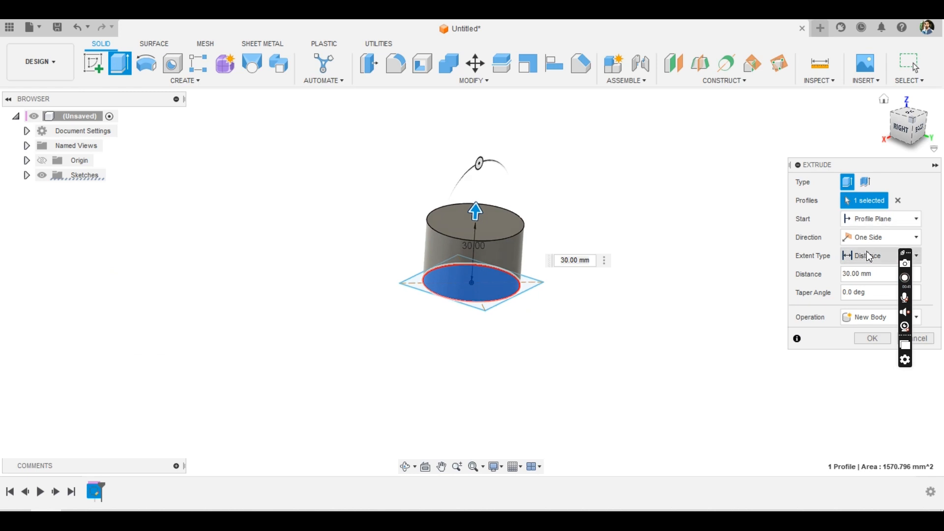
# Make the circle's extrusion Symmetric with a whole-length distance of 50 mm.
pyautogui.click(870, 241)
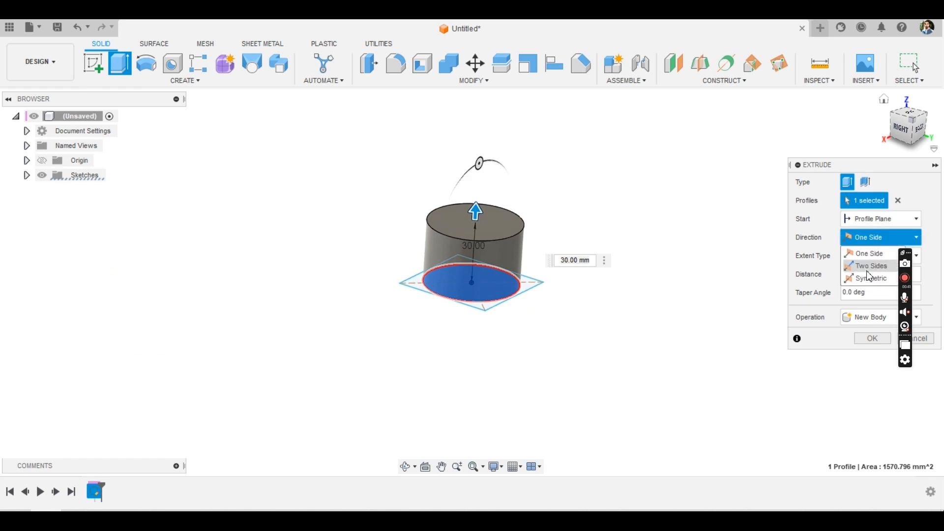
pyautogui.click(869, 278)
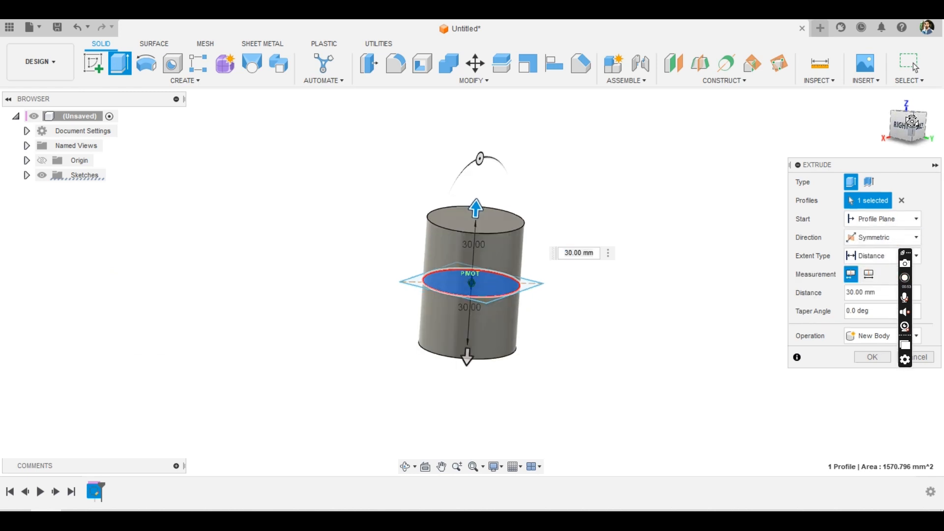
pyautogui.moveTo(476, 209)
pyautogui.mouseDown()
pyautogui.moveTo(486, 249)
pyautogui.moveTo(475, 216)
pyautogui.mouseUp()
pyautogui.click(869, 274)
# Set the circle's extrusion to Two Sides with 20 mm on Side 1 and 30 mm on Side 2.
pyautogui.click(882, 237)
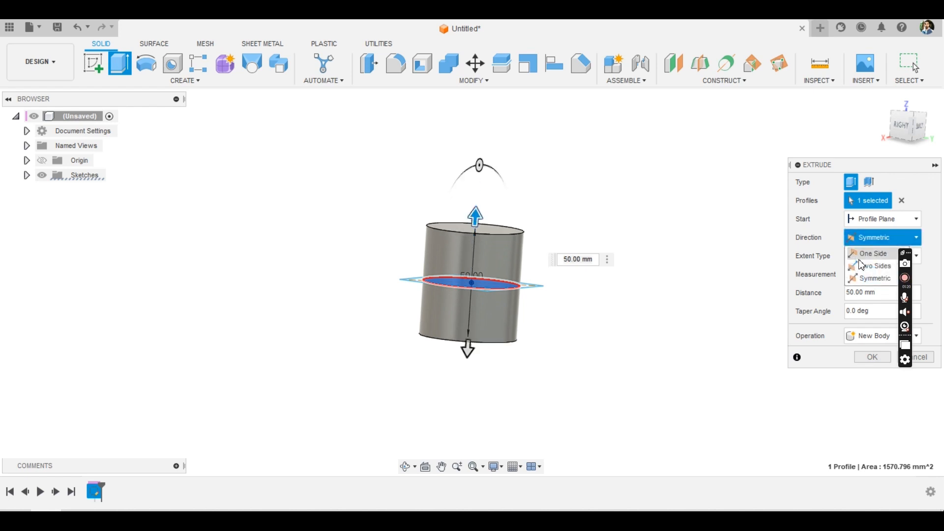
pyautogui.click(870, 260)
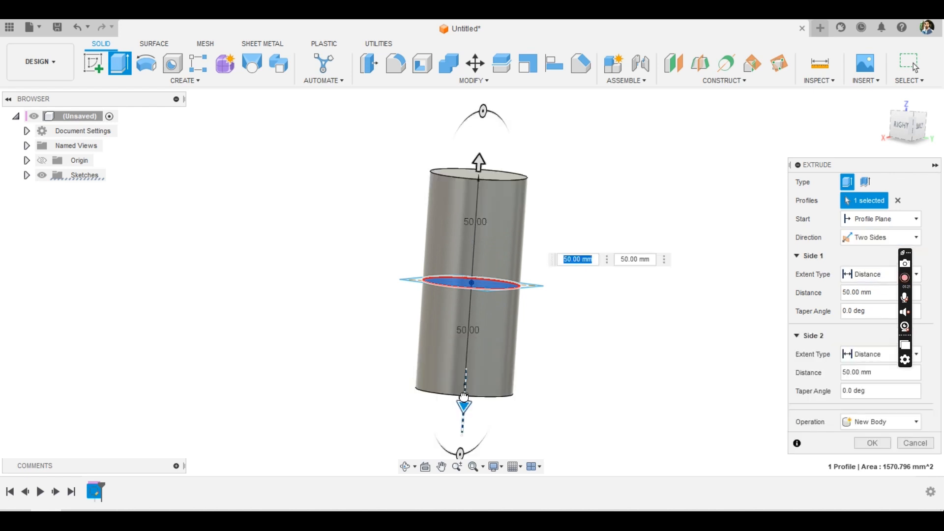
pyautogui.moveTo(463, 393); pyautogui.dragTo(466, 355)
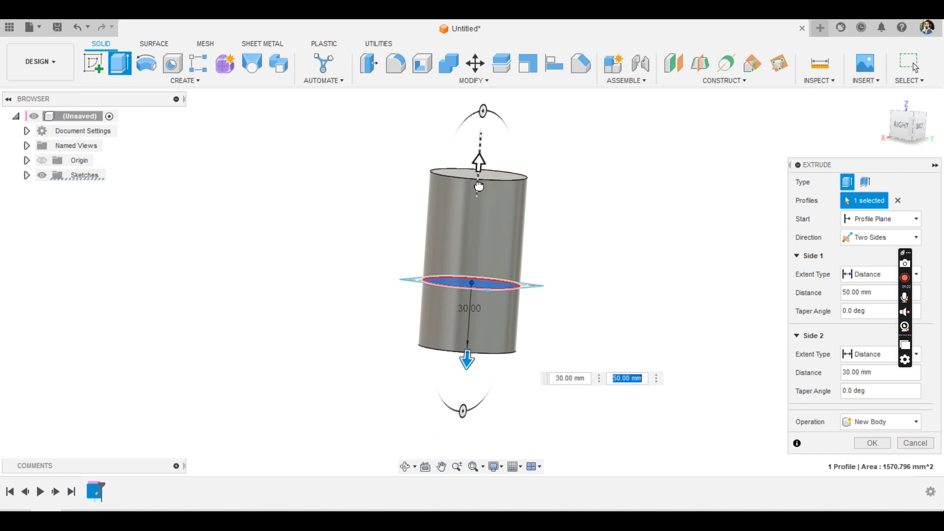
pyautogui.moveTo(474, 168); pyautogui.dragTo(471, 222)
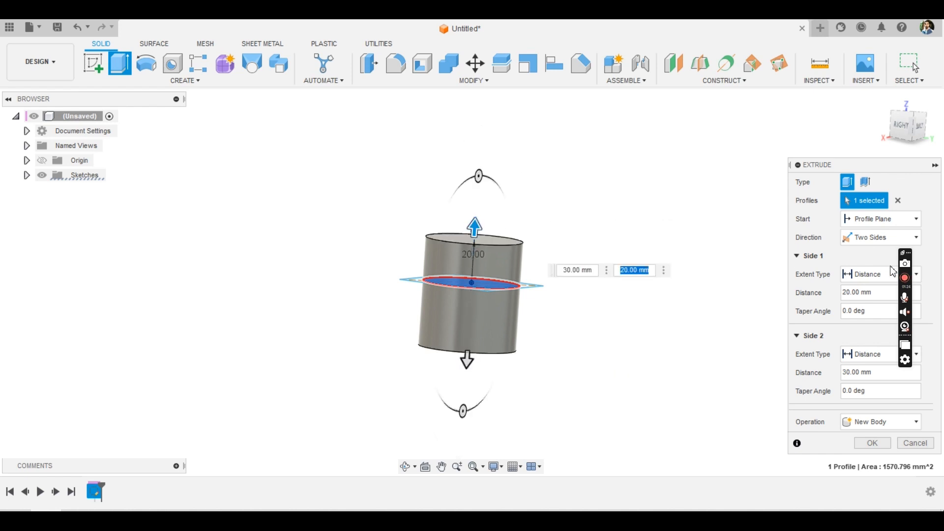
# Return the extrusion direction to One Side at 30 mm and give it a taper angle of -30 degrees.
pyautogui.click(856, 241)
pyautogui.click(860, 253)
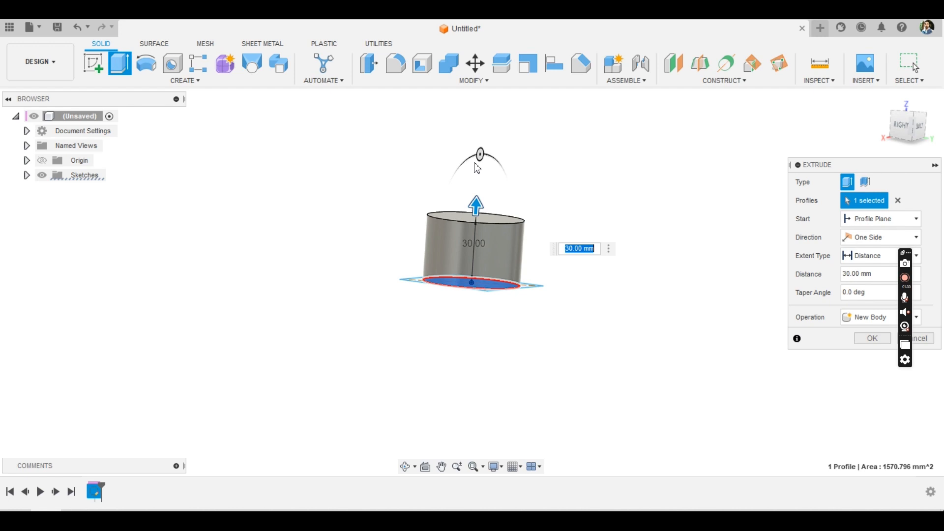
pyautogui.moveTo(480, 157); pyautogui.dragTo(462, 165)
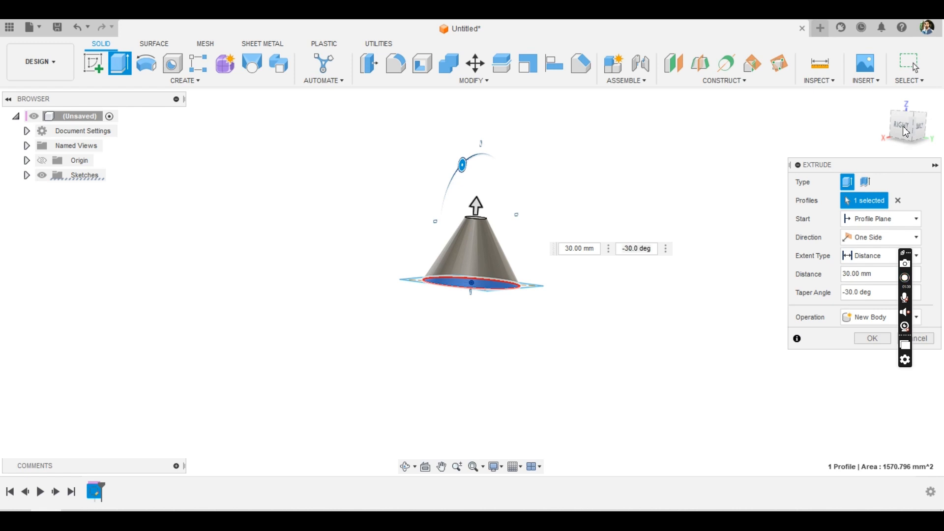
pyautogui.moveTo(906, 132); pyautogui.dragTo(892, 160)
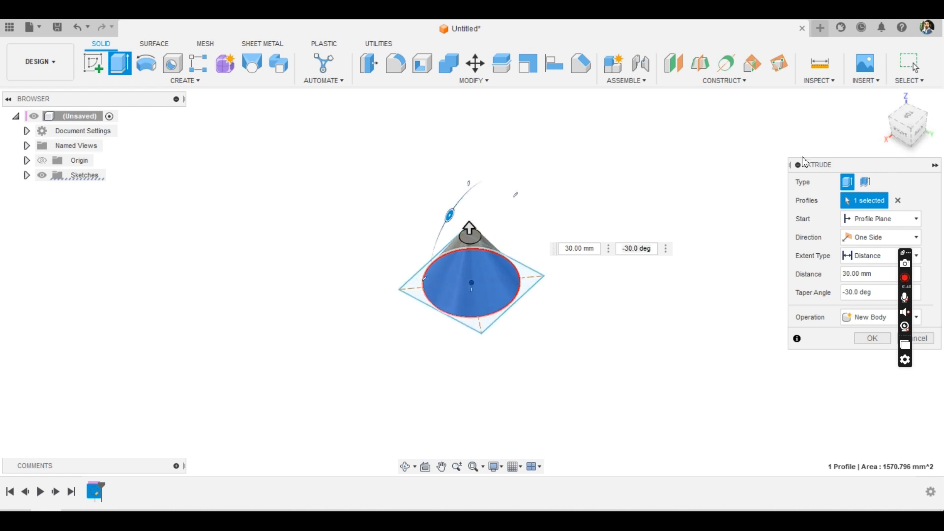
# Set the extrusion's operation to New Component and complete the tapered extrusion.
pyautogui.click(874, 321)
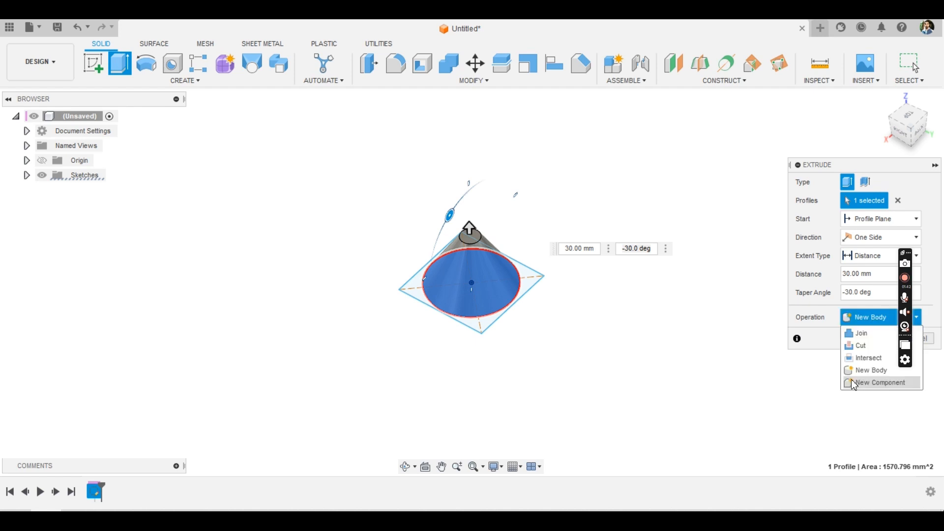
pyautogui.click(854, 383)
pyautogui.click(868, 340)
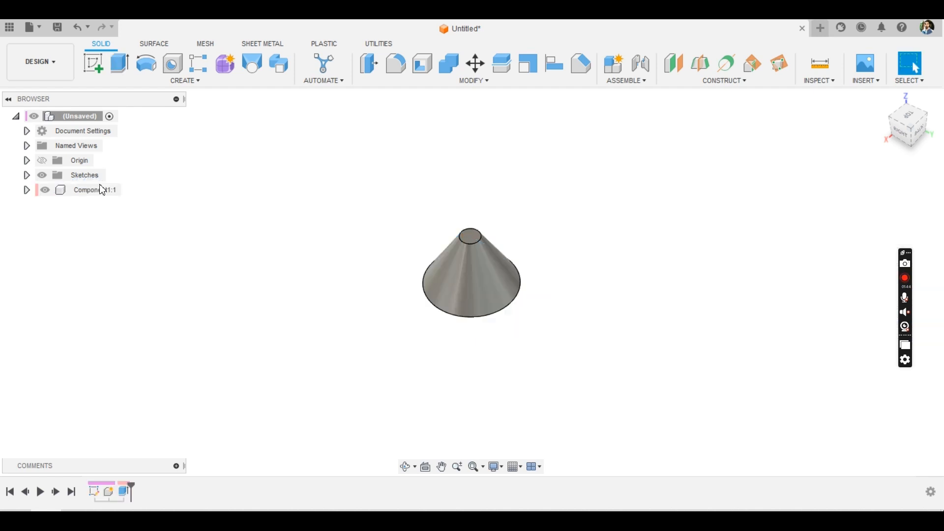
# Make the sketch with the circle and rectangle visible again.
pyautogui.click(100, 193)
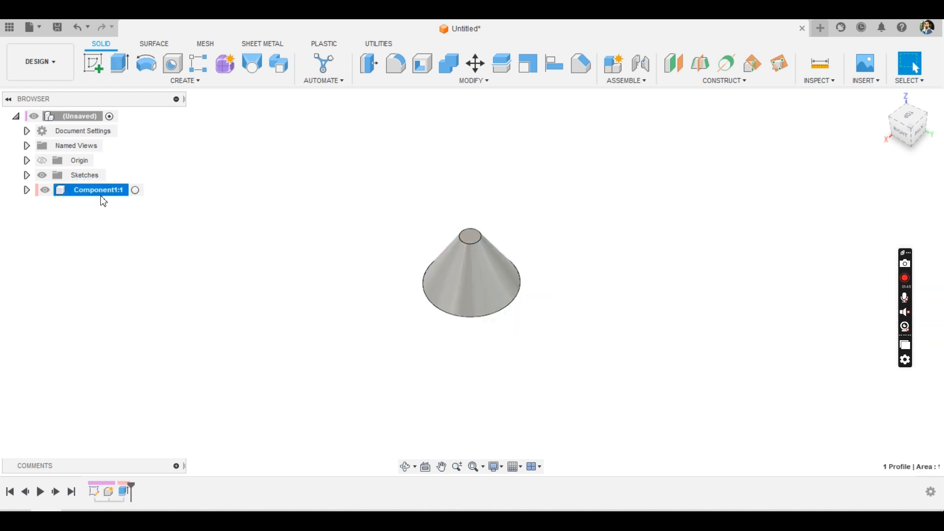
pyautogui.click(335, 254)
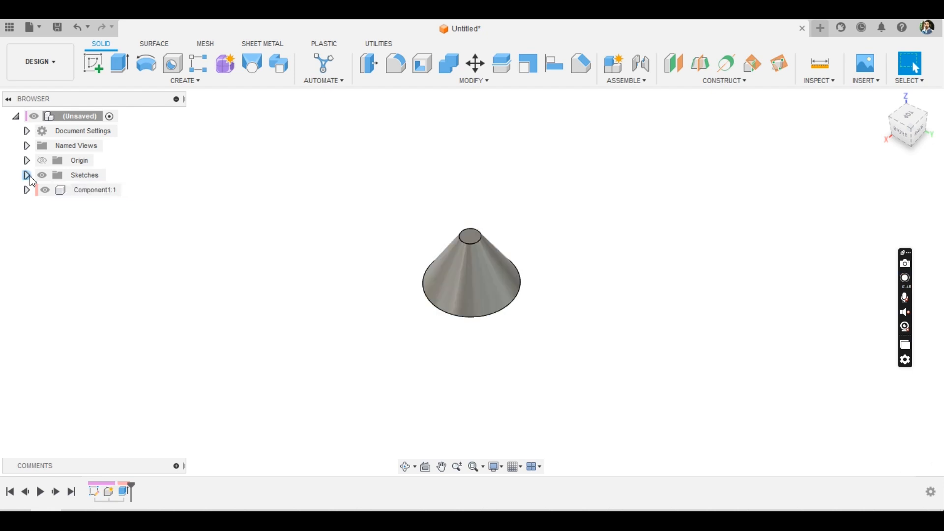
pyautogui.click(27, 176)
pyautogui.click(53, 190)
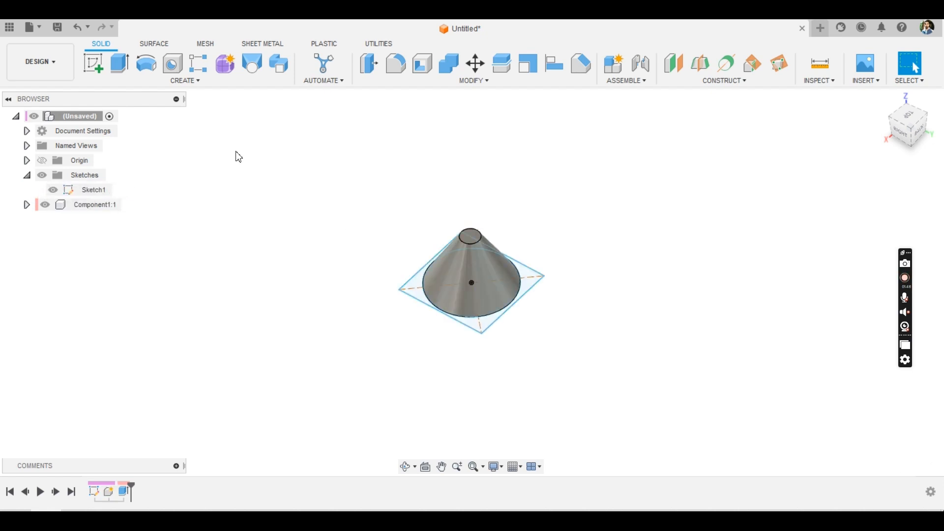
# Start a Thin Extrude of the rectangle's outline with a distance of 40 mm.
pyautogui.press('e')
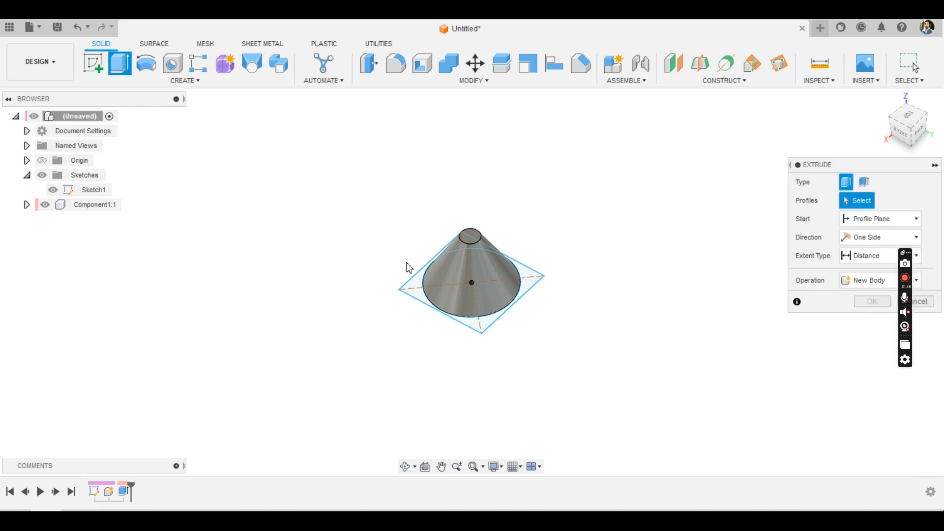
pyautogui.click(864, 182)
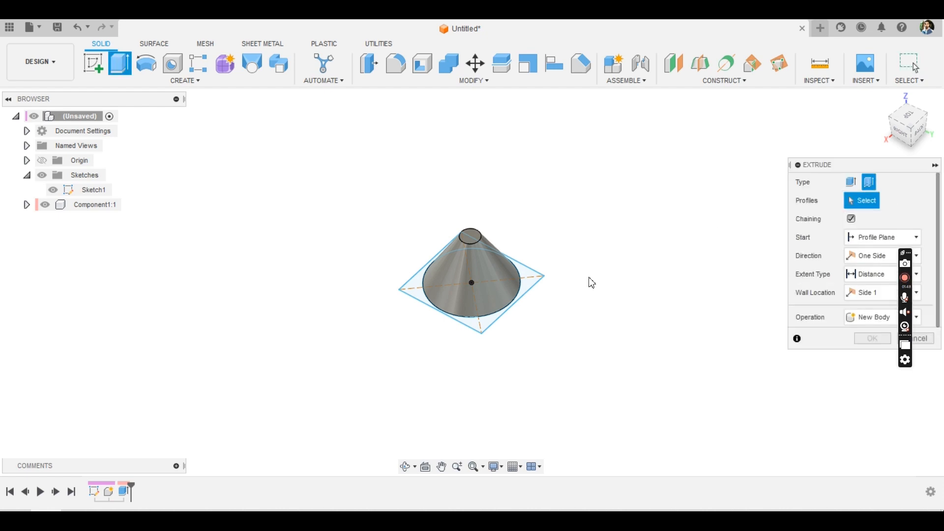
pyautogui.click(527, 298)
pyautogui.moveTo(902, 126)
pyautogui.mouseDown()
pyautogui.moveTo(935, 142)
pyautogui.moveTo(923, 146)
pyautogui.moveTo(916, 132)
pyautogui.mouseUp()
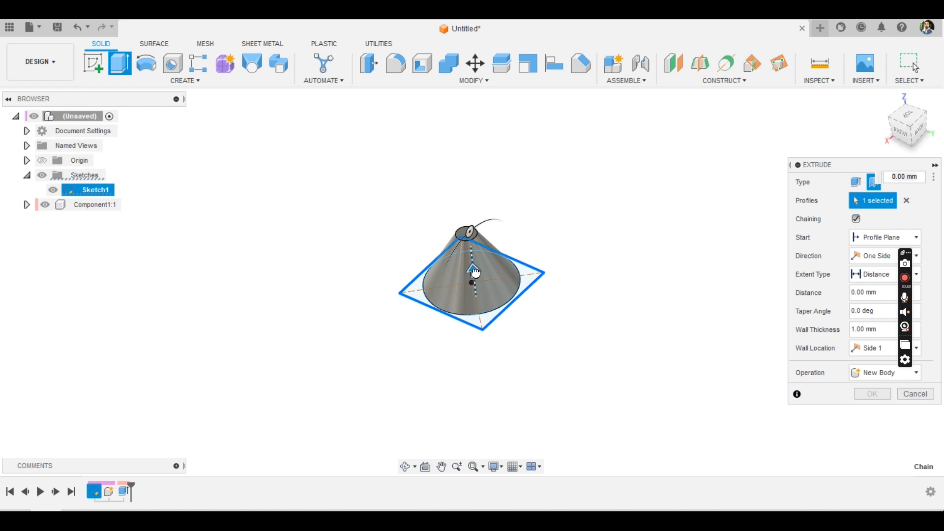
pyautogui.moveTo(473, 270); pyautogui.dragTo(465, 207)
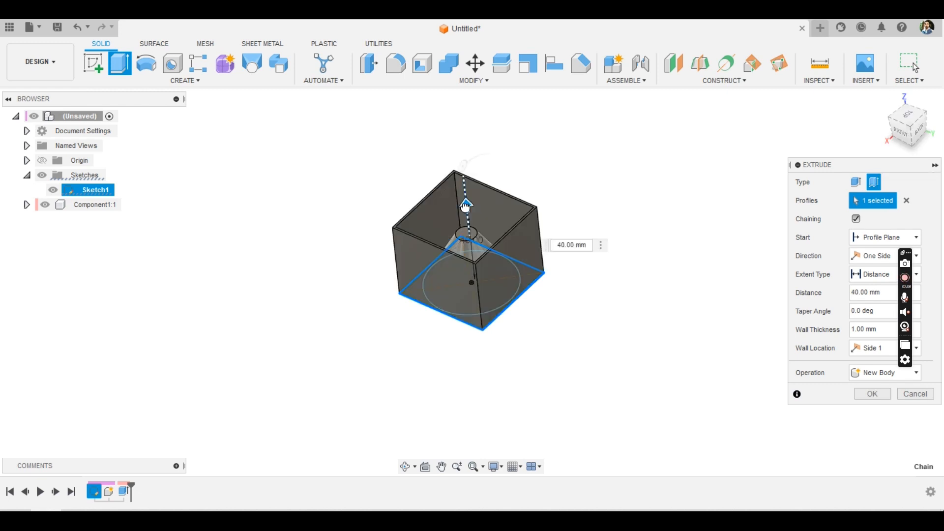
# Set the thin extrusion's wall location to Side 2, wall thickness to 5 mm and taper angle to 25 degrees.
pyautogui.click(880, 353)
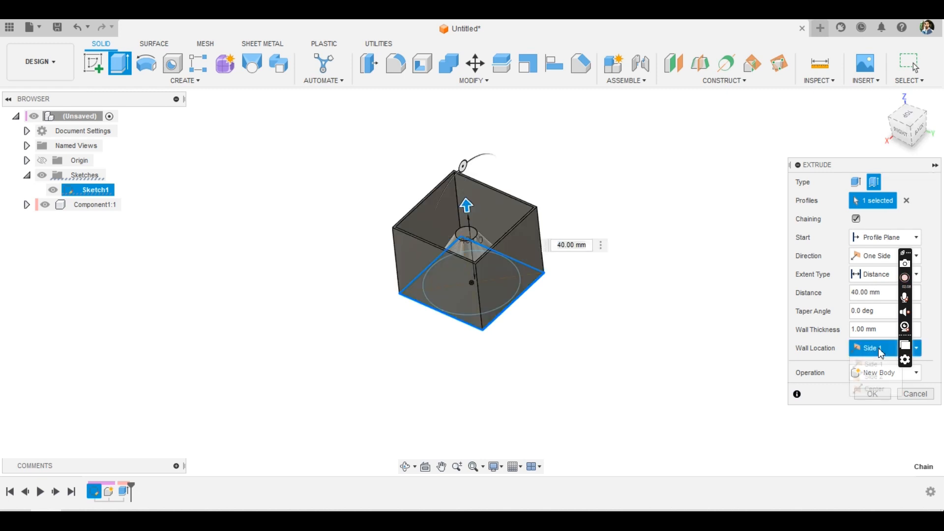
pyautogui.click(884, 377)
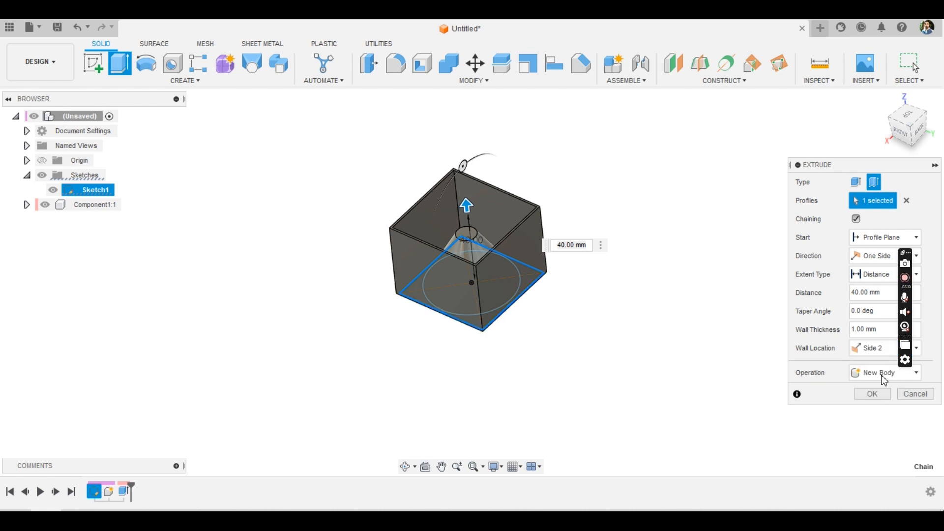
pyautogui.click(857, 329)
pyautogui.press('BackSpace')
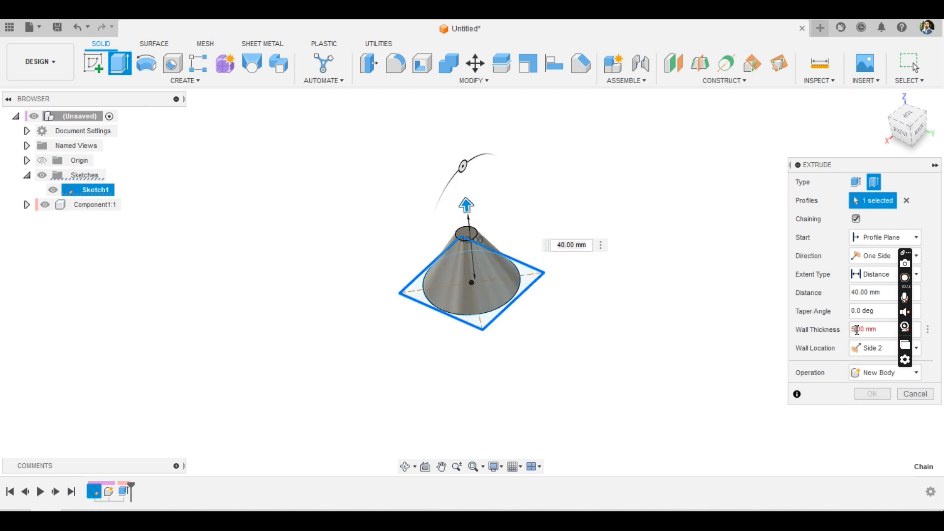
pyautogui.write('5')
pyautogui.moveTo(905, 125)
pyautogui.mouseDown()
pyautogui.moveTo(931, 139)
pyautogui.moveTo(925, 158)
pyautogui.moveTo(921, 137)
pyautogui.mouseUp()
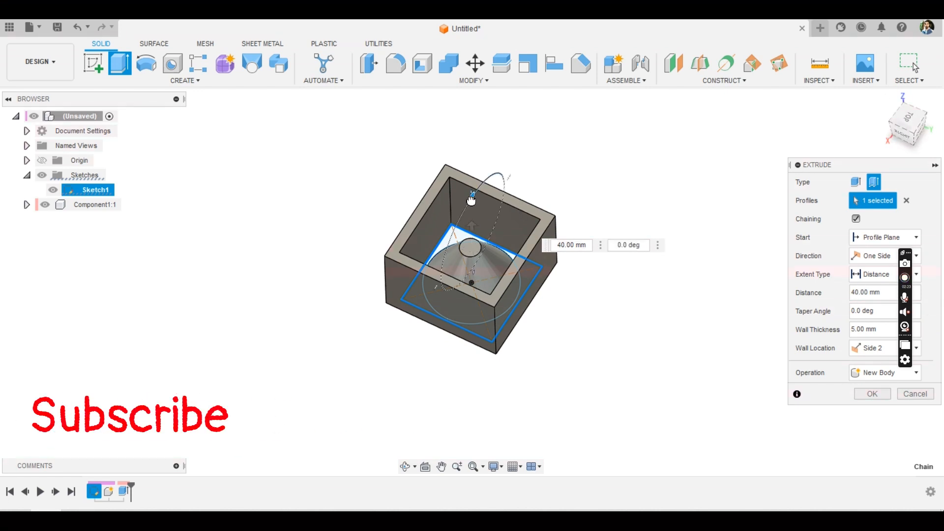
pyautogui.moveTo(471, 200)
pyautogui.mouseDown()
pyautogui.moveTo(464, 219)
pyautogui.moveTo(482, 200)
pyautogui.mouseUp()
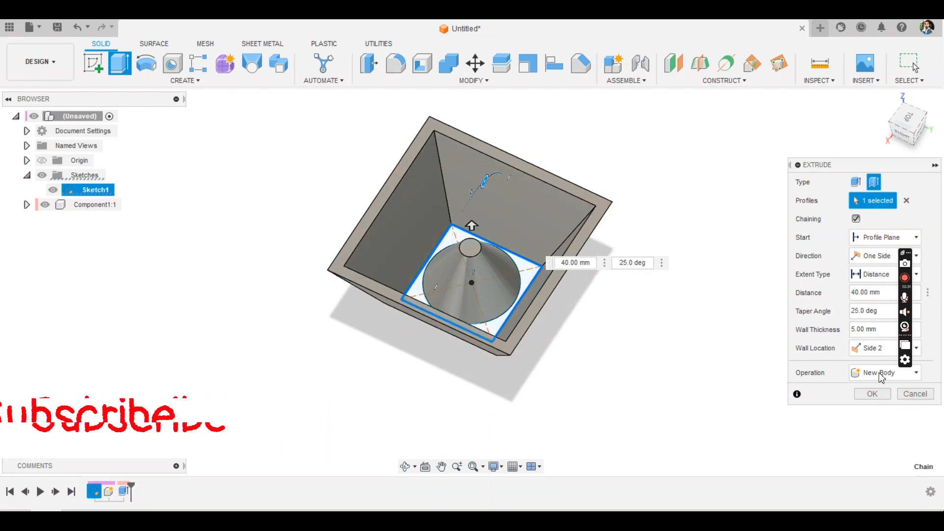
# Extend the thin extrusion to Two Sides, with a second-side distance of 30 mm and taper angle of 25 degrees.
pyautogui.click(870, 259)
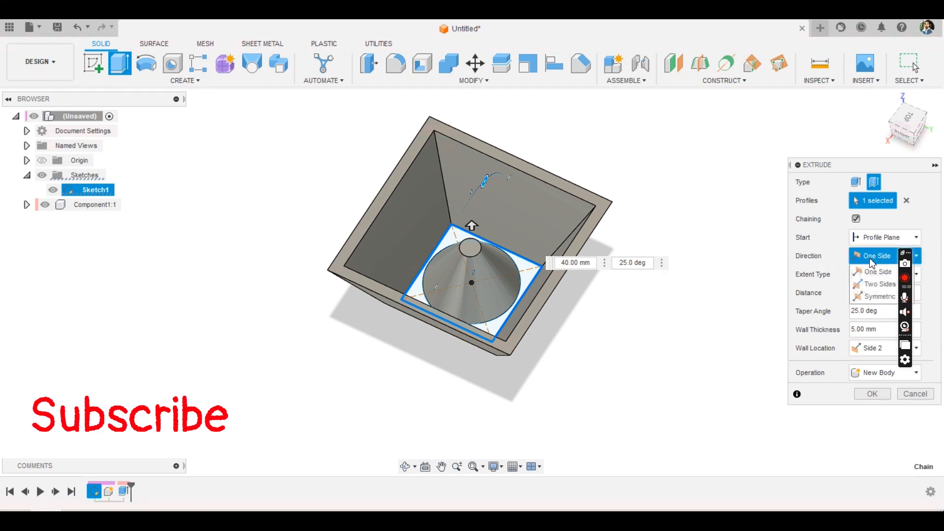
pyautogui.click(870, 285)
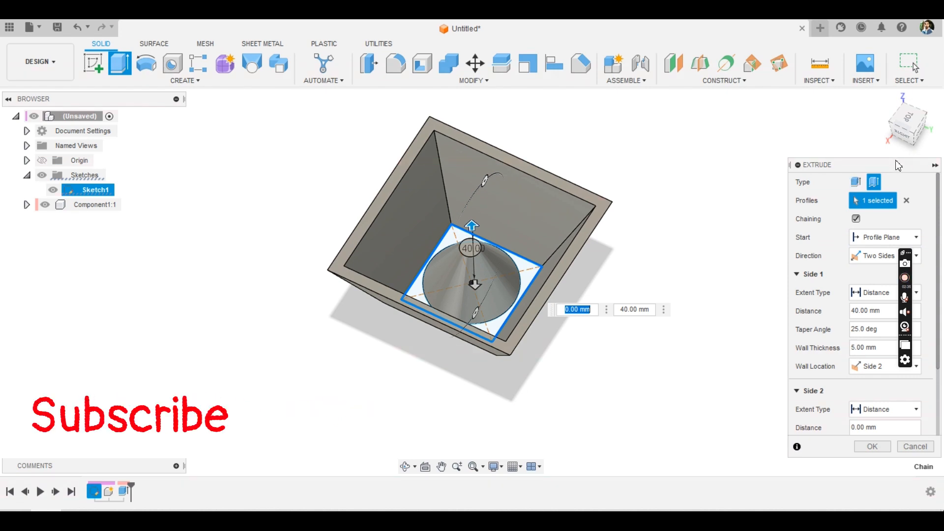
pyautogui.click(902, 133)
pyautogui.moveTo(913, 129); pyautogui.dragTo(888, 105)
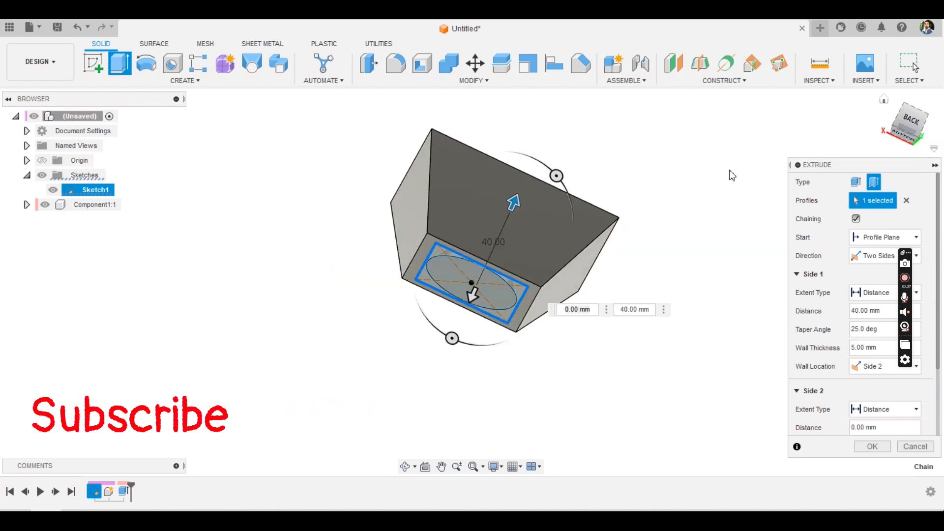
pyautogui.moveTo(472, 295); pyautogui.dragTo(449, 355)
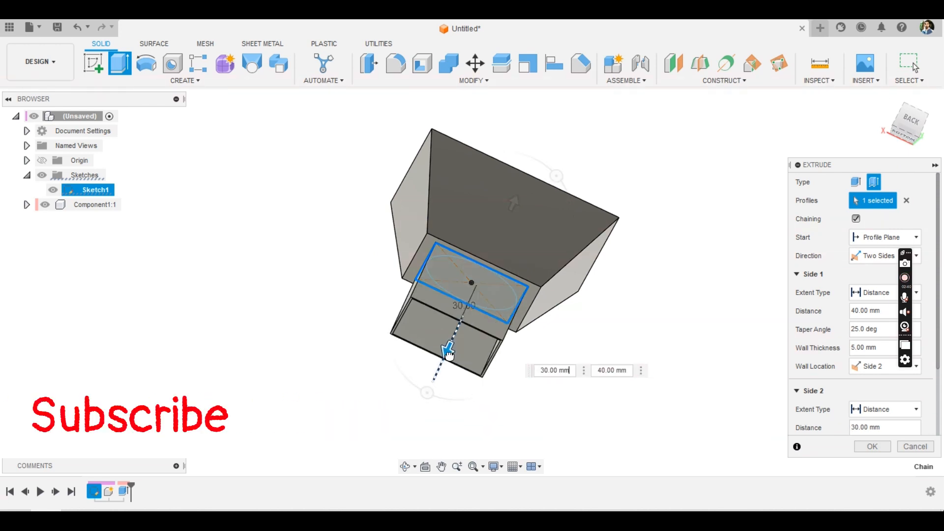
pyautogui.moveTo(427, 393); pyautogui.dragTo(408, 376)
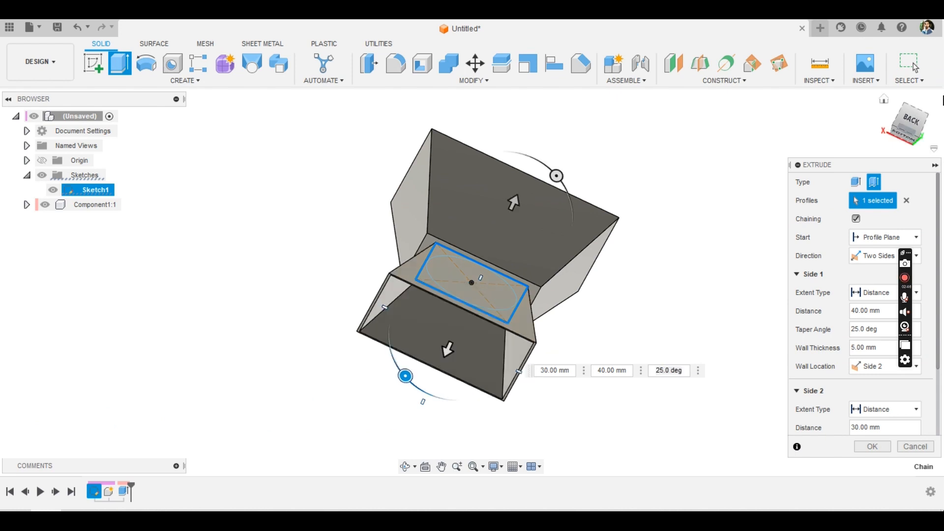
# Set the second side's wall thickness to 4 mm and complete the thin extrusion.
pyautogui.click(915, 133)
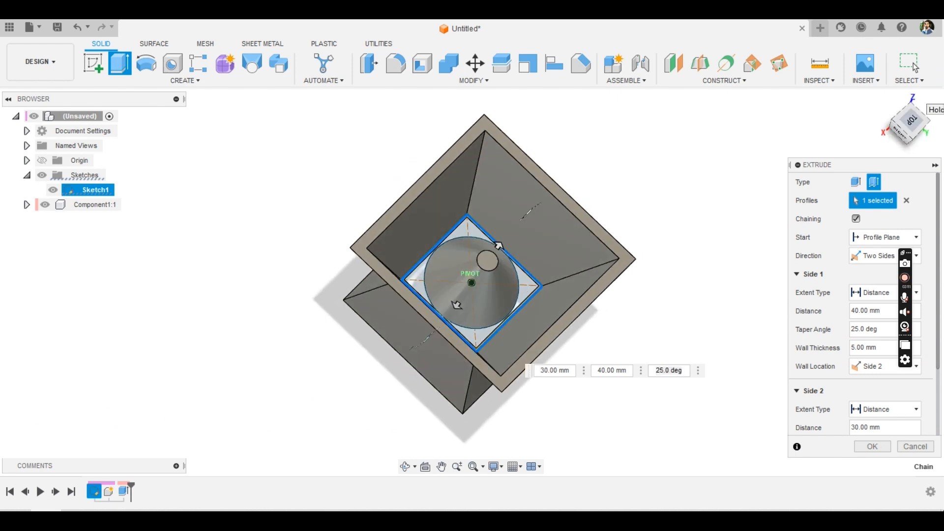
pyautogui.click(907, 132)
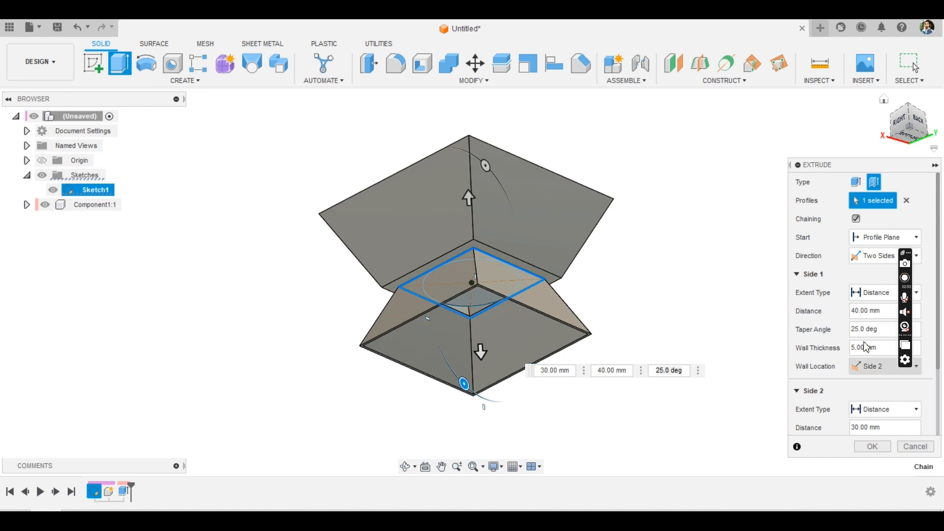
pyautogui.scroll(-4, 928, 391)
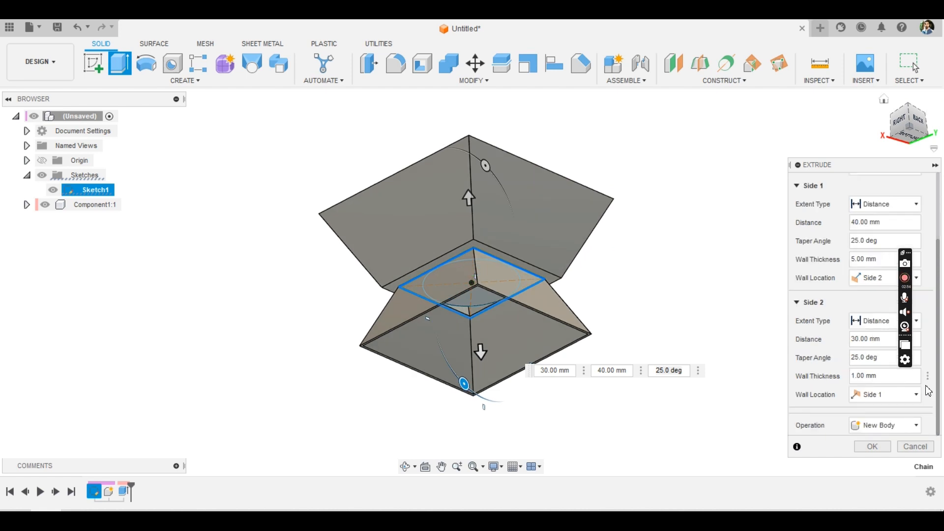
pyautogui.click(857, 378)
pyautogui.press('BackSpace')
pyautogui.write('4')
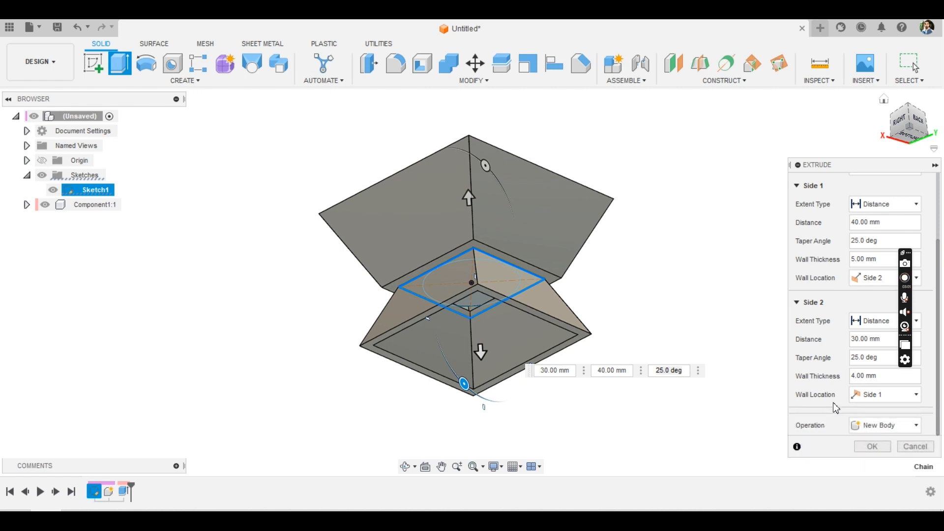
pyautogui.press('Return')
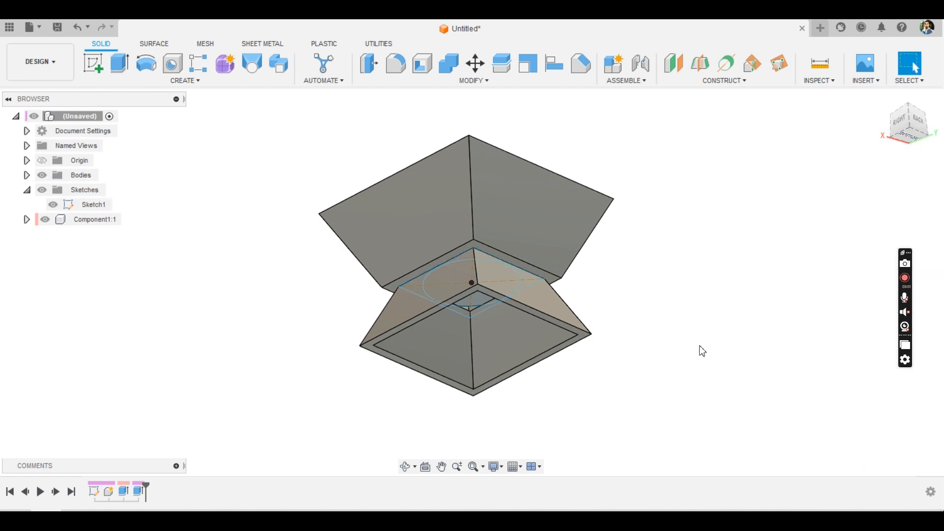
# Hide the sketches and create a component from the thin-walled rectangular body.
pyautogui.click(900, 120)
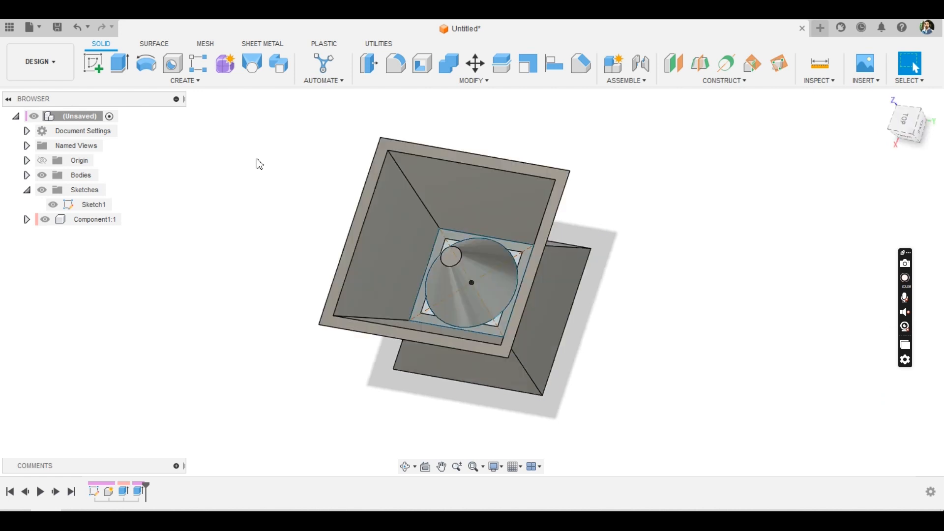
pyautogui.click(43, 190)
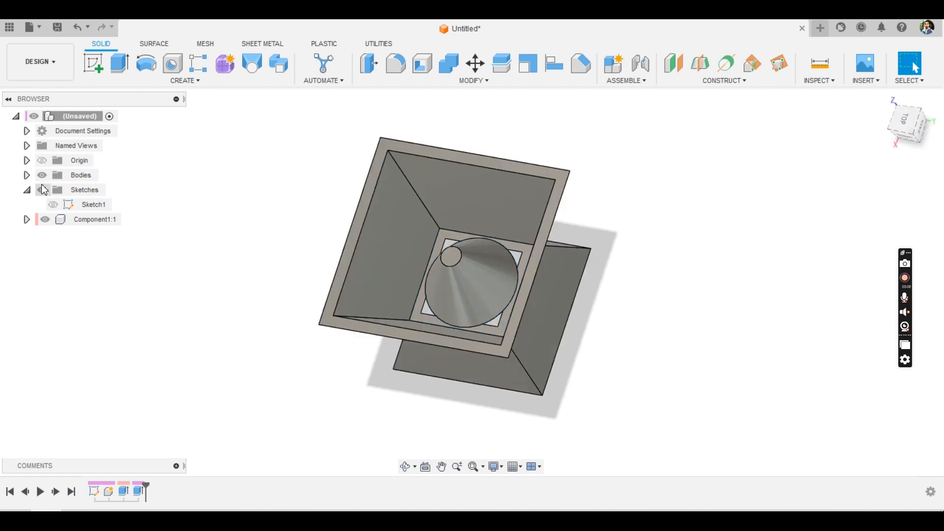
pyautogui.click(27, 175)
pyautogui.rightClick(81, 189)
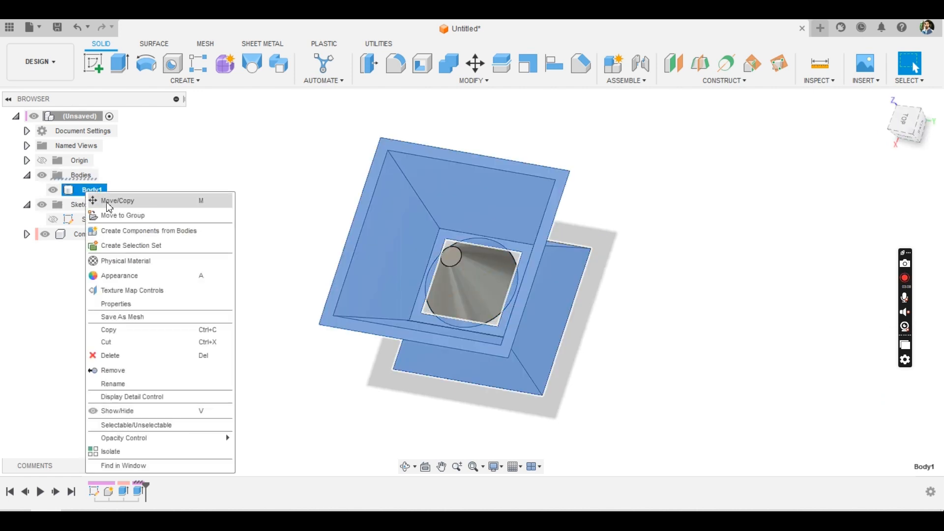
pyautogui.click(126, 234)
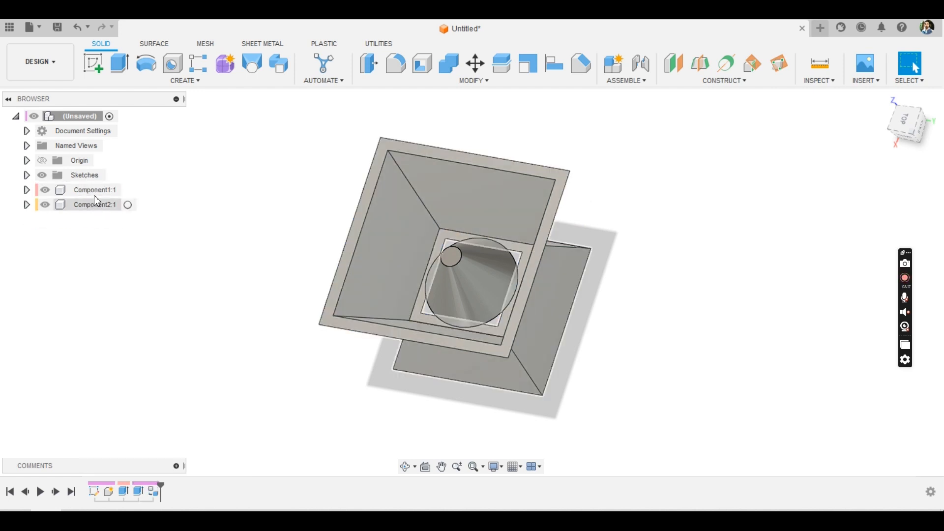
# Turn on component color cycling to display the cone and the thin-walled part in different colors.
pyautogui.click(96, 203)
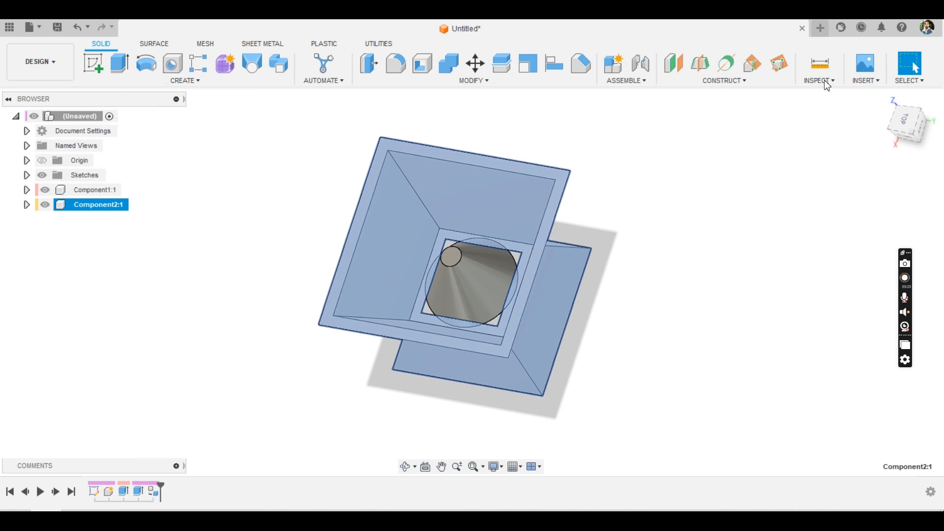
pyautogui.press('Escape')
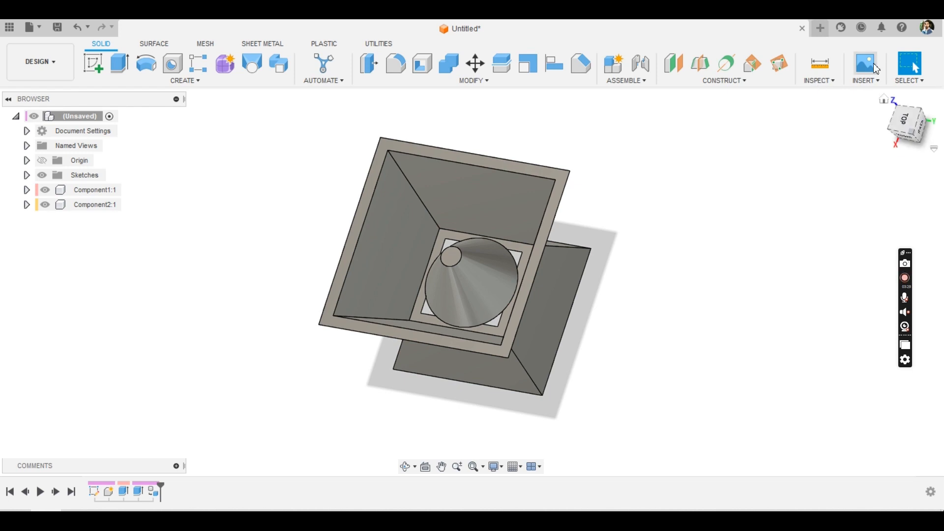
pyautogui.click(820, 83)
pyautogui.click(839, 232)
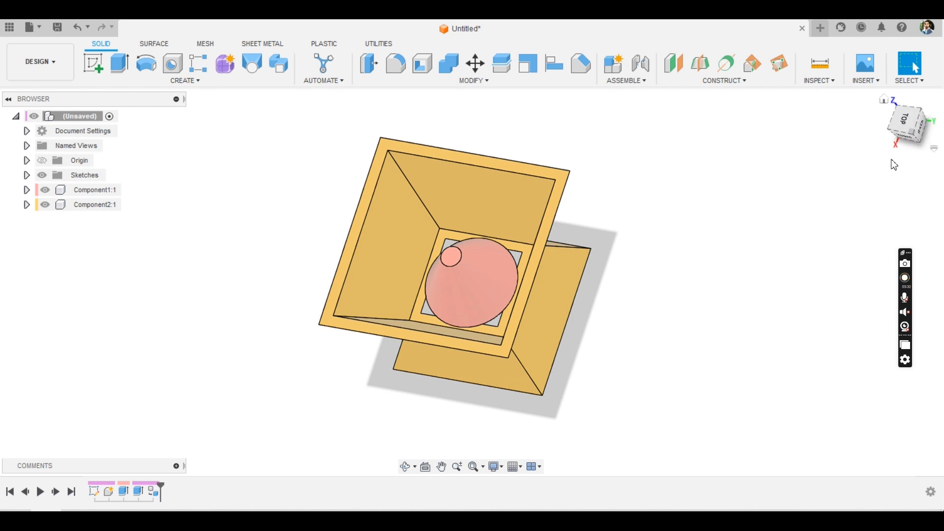
# Move the cone component slightly, then revert its position.
pyautogui.moveTo(904, 136); pyautogui.dragTo(912, 119)
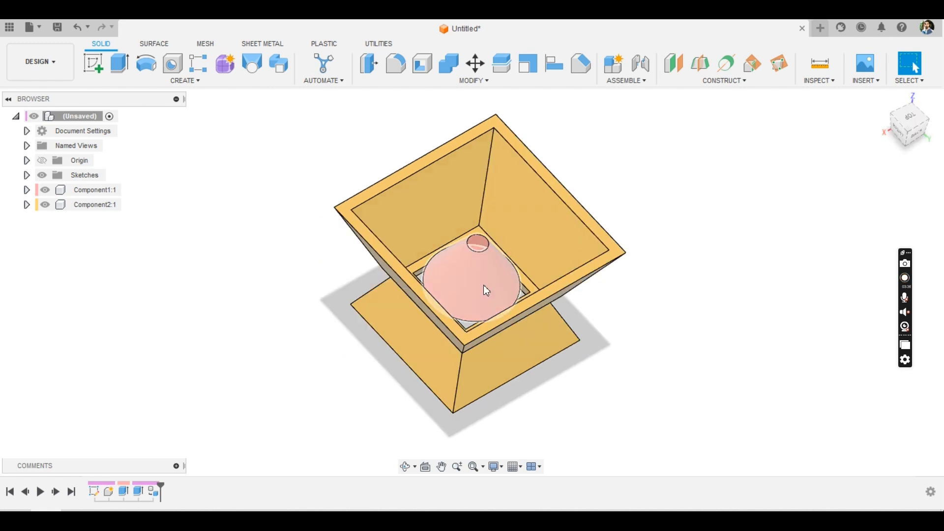
pyautogui.moveTo(483, 285); pyautogui.dragTo(484, 283)
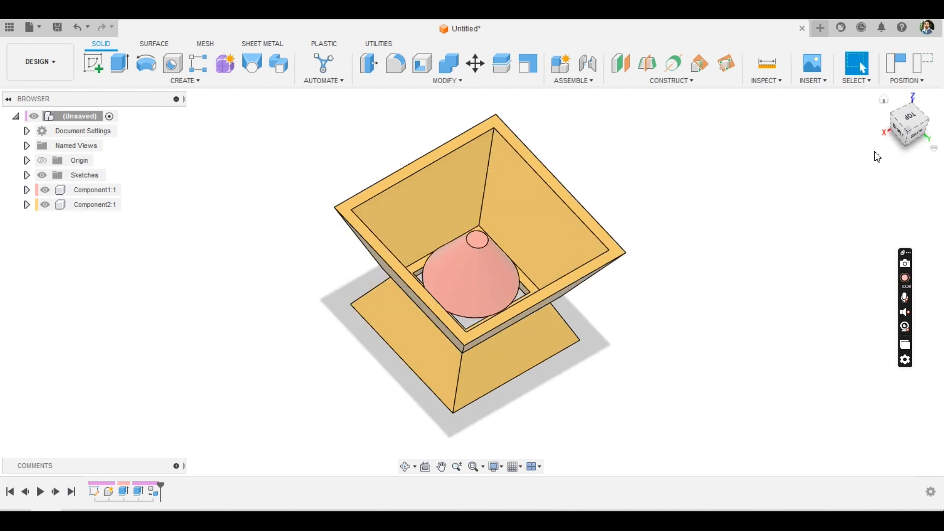
pyautogui.moveTo(877, 157); pyautogui.dragTo(878, 179)
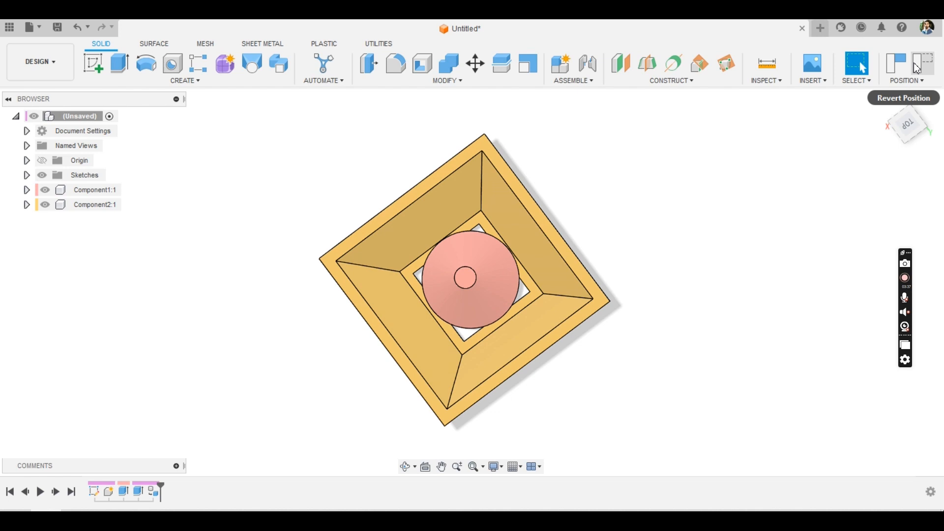
pyautogui.click(917, 69)
# Move the cone component freely away from the opening at the center of the thin-walled part.
pyautogui.moveTo(913, 133)
pyautogui.mouseDown()
pyautogui.moveTo(905, 73)
pyautogui.moveTo(909, 117)
pyautogui.moveTo(927, 118)
pyautogui.moveTo(927, 128)
pyautogui.moveTo(911, 109)
pyautogui.moveTo(914, 132)
pyautogui.moveTo(895, 116)
pyautogui.moveTo(903, 127)
pyautogui.mouseUp()
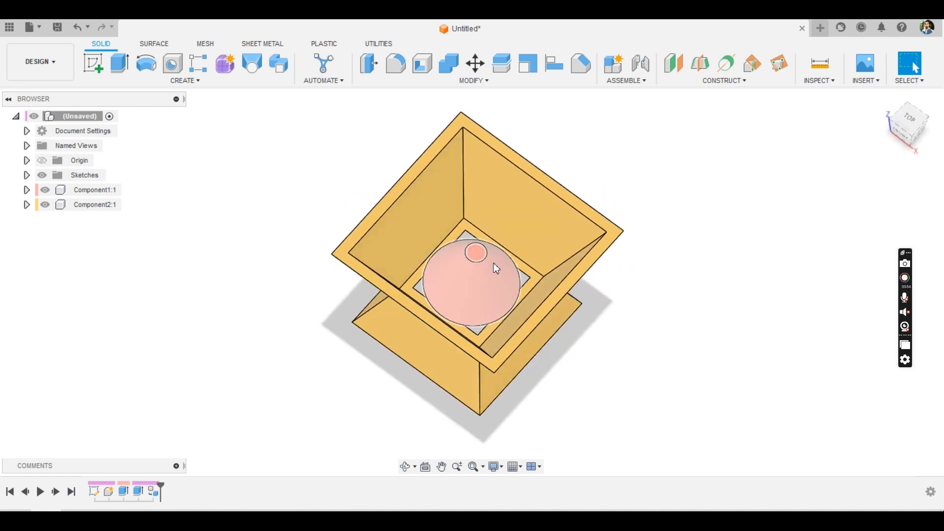
pyautogui.moveTo(494, 263); pyautogui.dragTo(503, 232)
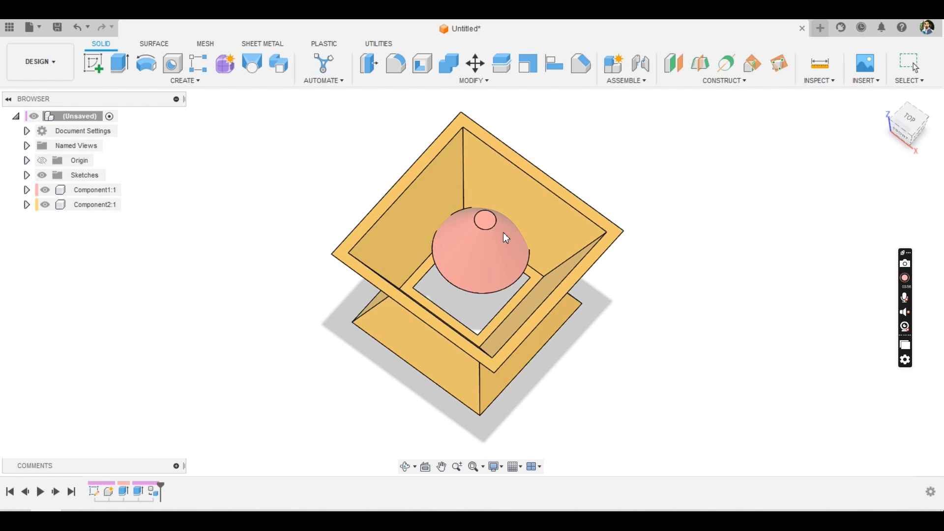